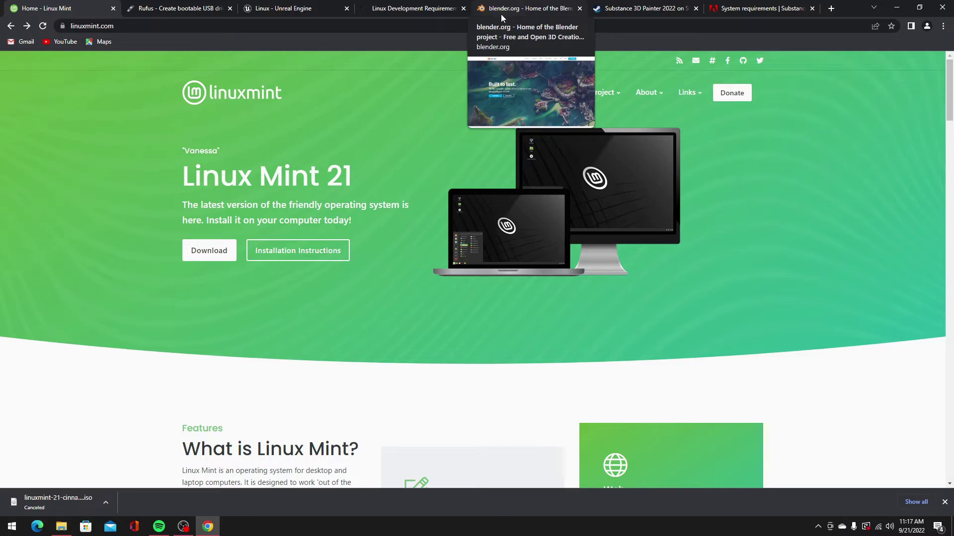
Step: Switch to the Substance 3D Painter 2022 Steam page showing its SteamOS + Linux requirements
{"action": "left_click", "coordinate": [637, 8]}
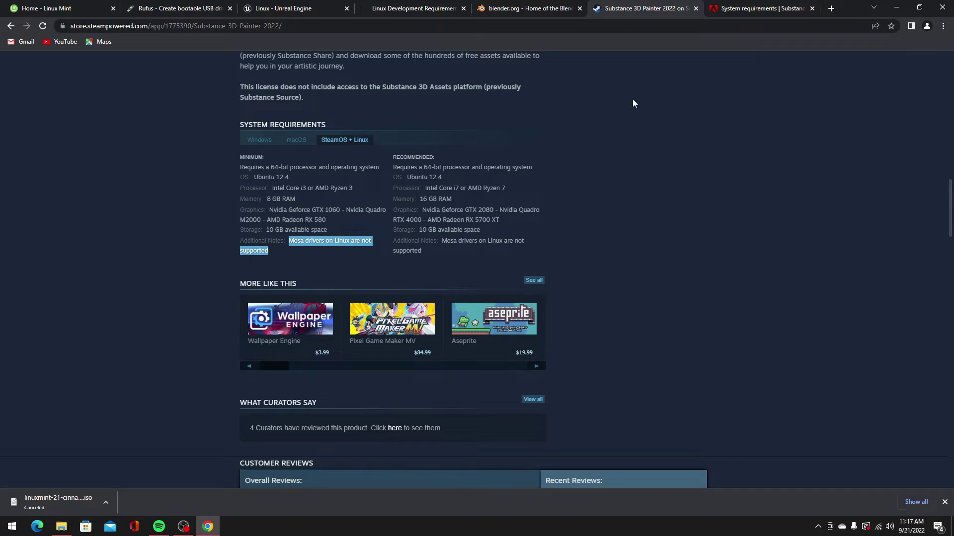
Step: Look over the Unreal Engine for Linux download and Linux development requirements pages
{"action": "scroll", "coordinate": [597, 118], "scroll_direction": "up", "scroll_amount": 20}
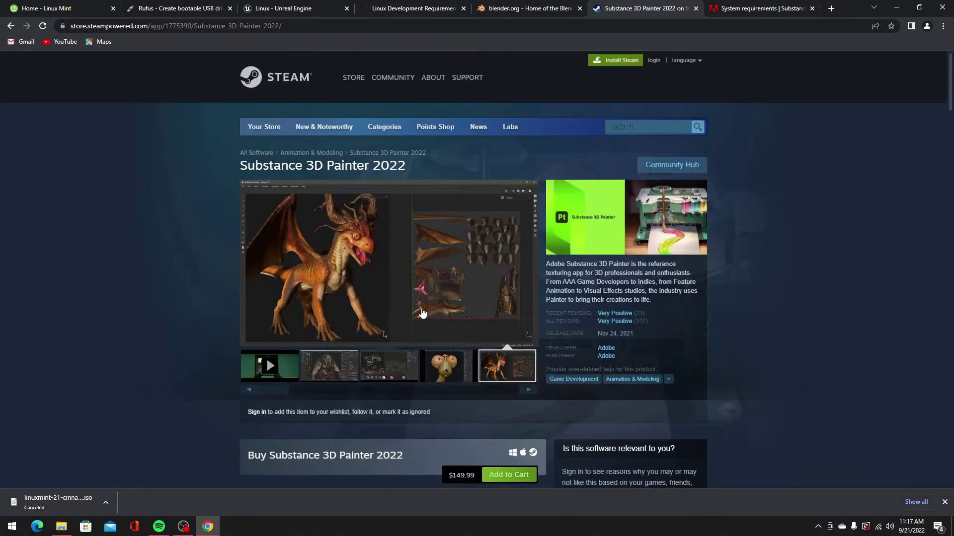
{"action": "left_click", "coordinate": [311, 12]}
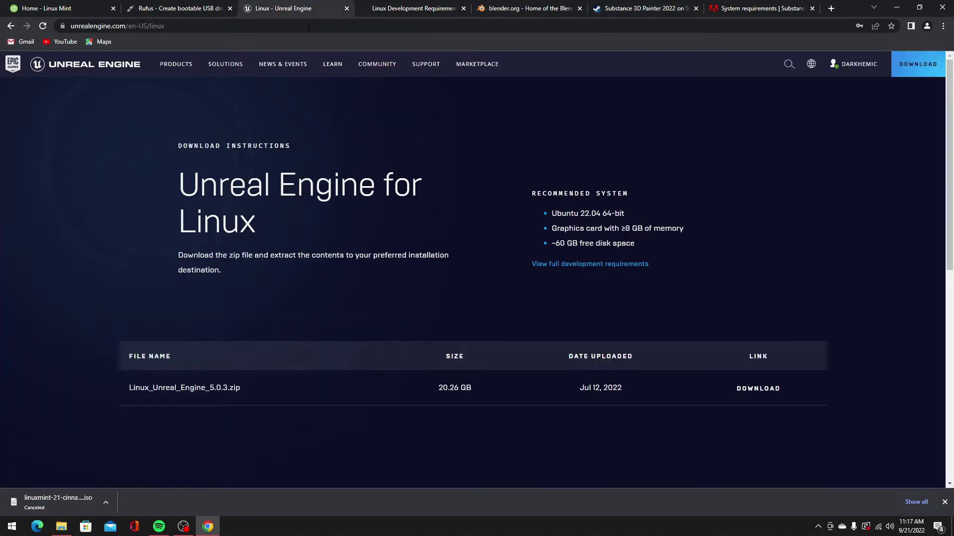
{"action": "left_click", "coordinate": [374, 14]}
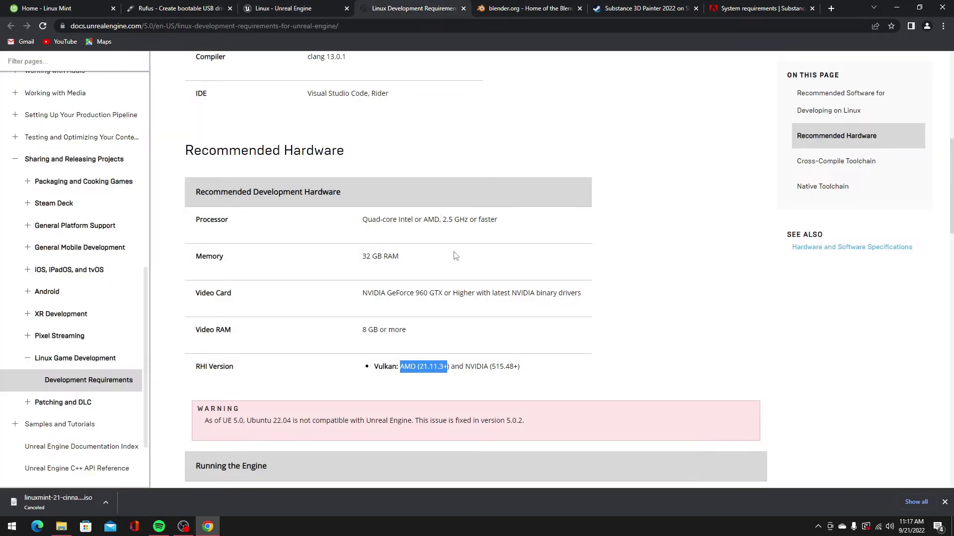
Step: Back on the Substance 3D Painter page, highlight the note that Mesa drivers are unsupported
{"action": "left_click", "coordinate": [660, 8]}
{"action": "scroll", "coordinate": [493, 382], "scroll_direction": "down", "scroll_amount": 15}
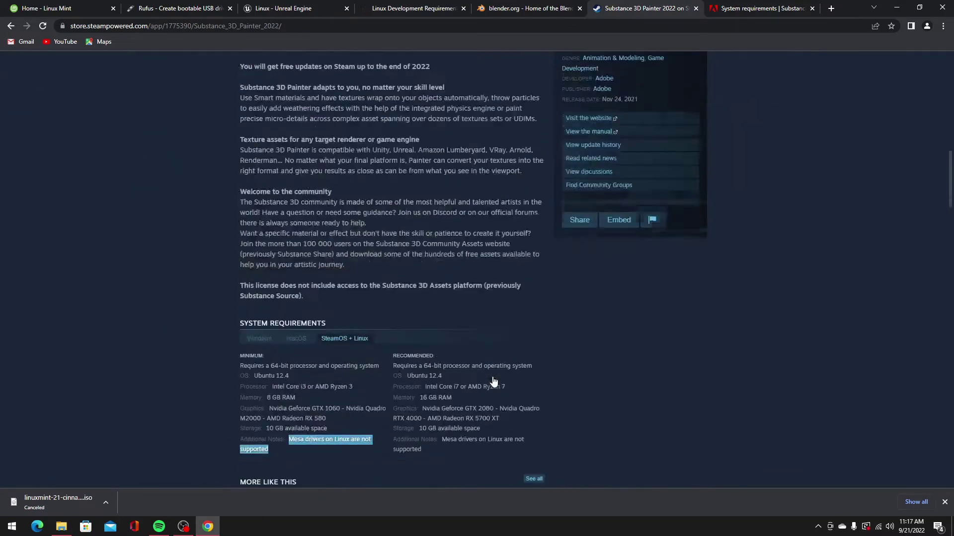
{"action": "scroll", "coordinate": [493, 382], "scroll_direction": "down", "scroll_amount": 7}
{"action": "scroll", "coordinate": [493, 368], "scroll_direction": "up", "scroll_amount": 11}
{"action": "scroll", "coordinate": [478, 366], "scroll_direction": "down", "scroll_amount": 4}
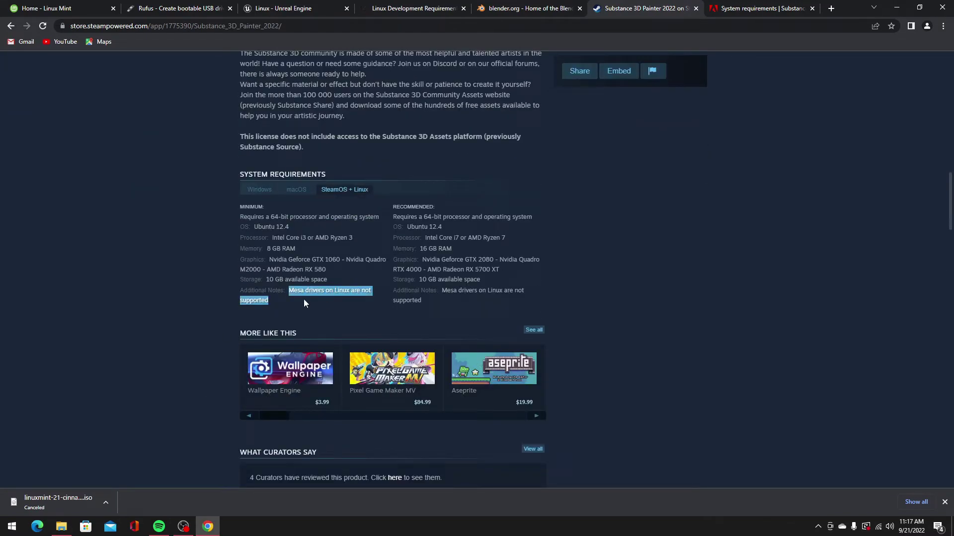
{"action": "left_click", "coordinate": [290, 291]}
{"action": "left_click_drag", "start_coordinate": [289, 291], "coordinate": [371, 301]}
Step: Move from the Unreal Engine for Linux page, via Blender, to the Linux Mint 21 'Vanessa' home page
{"action": "left_click", "coordinate": [273, 8]}
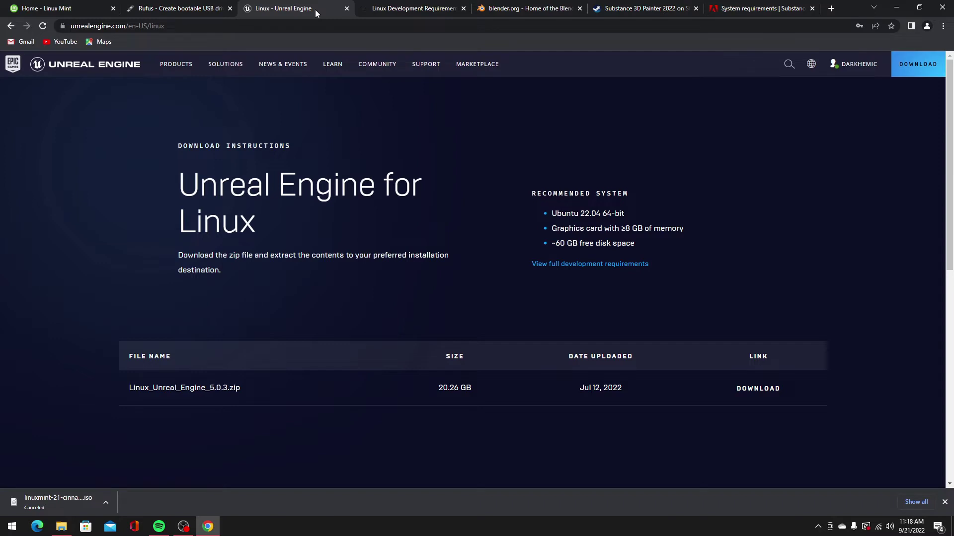
{"action": "mouse_move", "coordinate": [417, 13]}
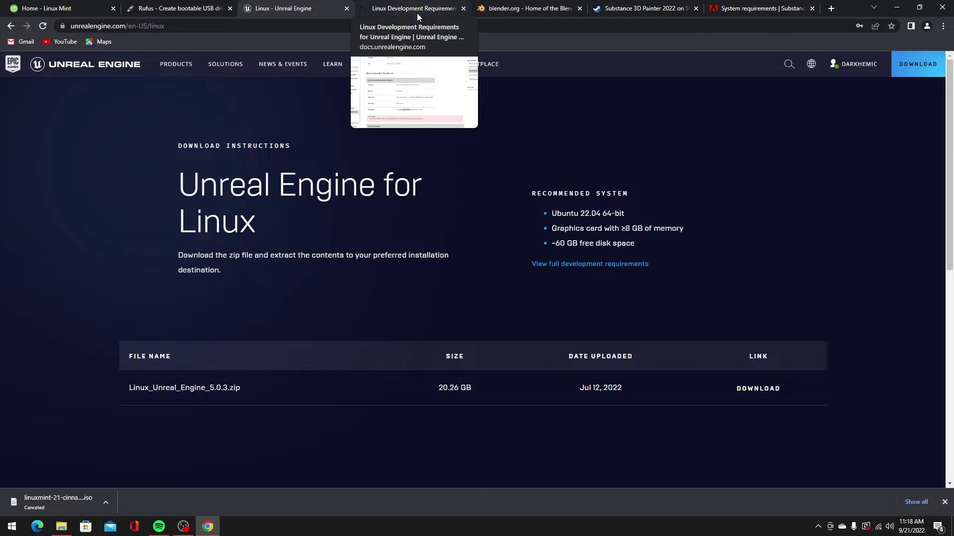
{"action": "mouse_move", "coordinate": [278, 68]}
{"action": "left_click", "coordinate": [69, 10]}
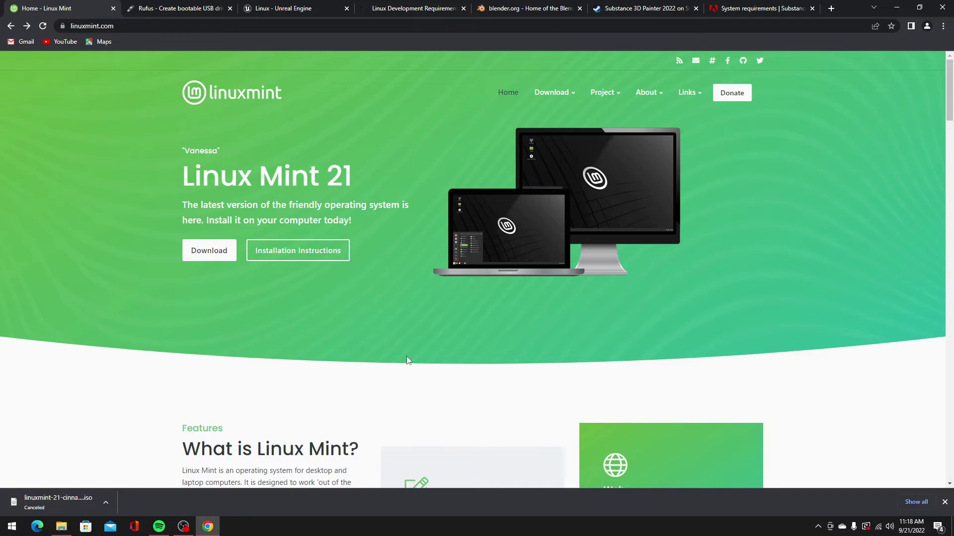
{"action": "left_click", "coordinate": [516, 9]}
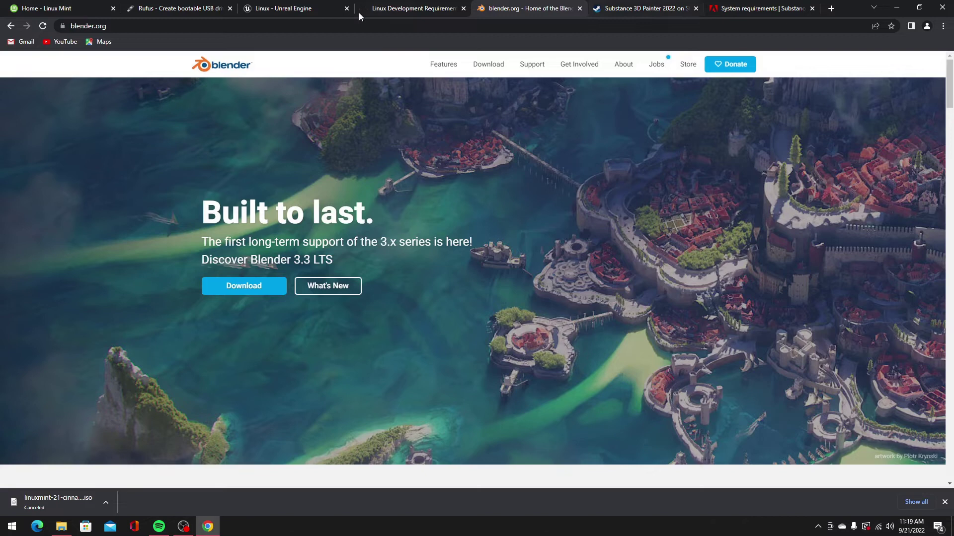
{"action": "left_click", "coordinate": [275, 11]}
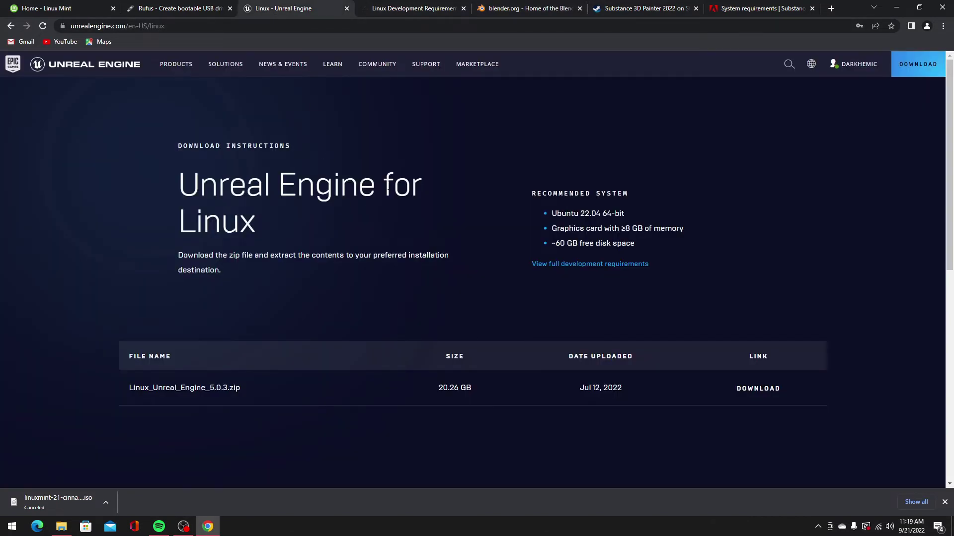
{"action": "left_click", "coordinate": [65, 6]}
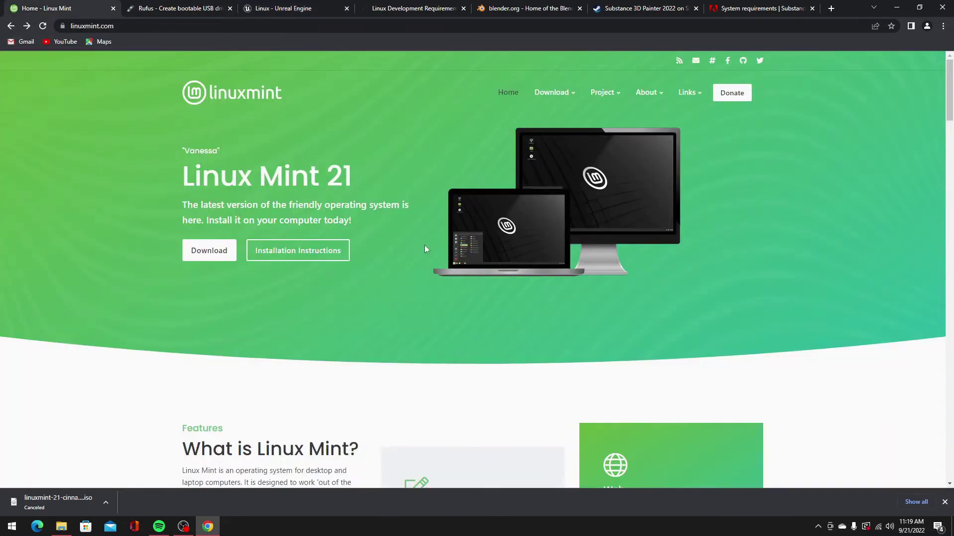
Step: Open the Linux Mint 21 download page, with the installation guide in a separate tab, and browse the editions
{"action": "left_click", "coordinate": [214, 256]}
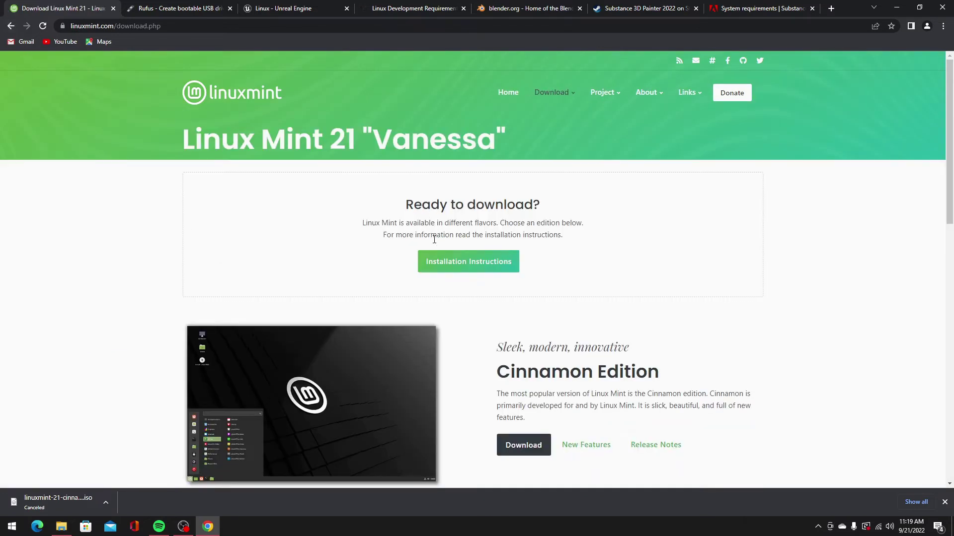
{"action": "left_click", "coordinate": [455, 262]}
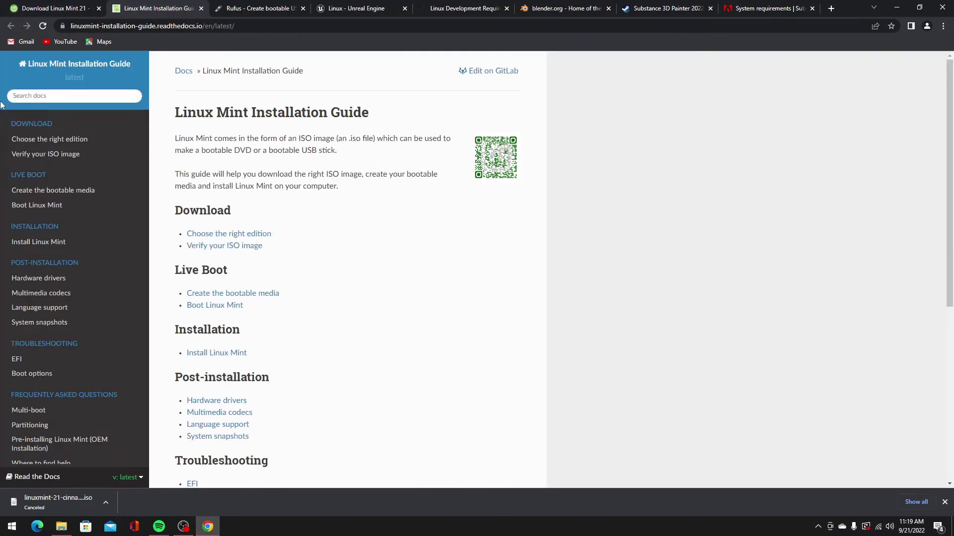
{"action": "left_click", "coordinate": [57, 8]}
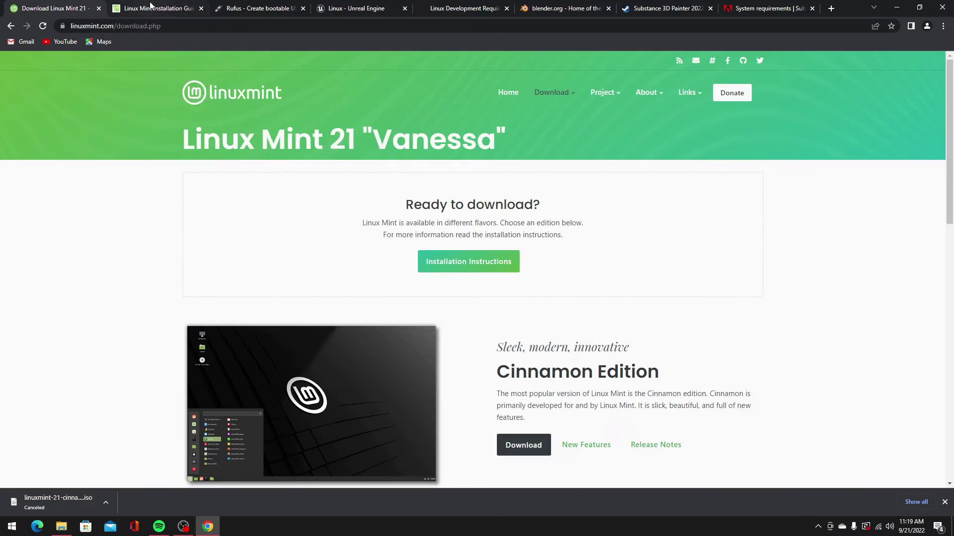
{"action": "scroll", "coordinate": [545, 407], "scroll_direction": "down", "scroll_amount": 5}
{"action": "scroll", "coordinate": [552, 392], "scroll_direction": "up", "scroll_amount": 5}
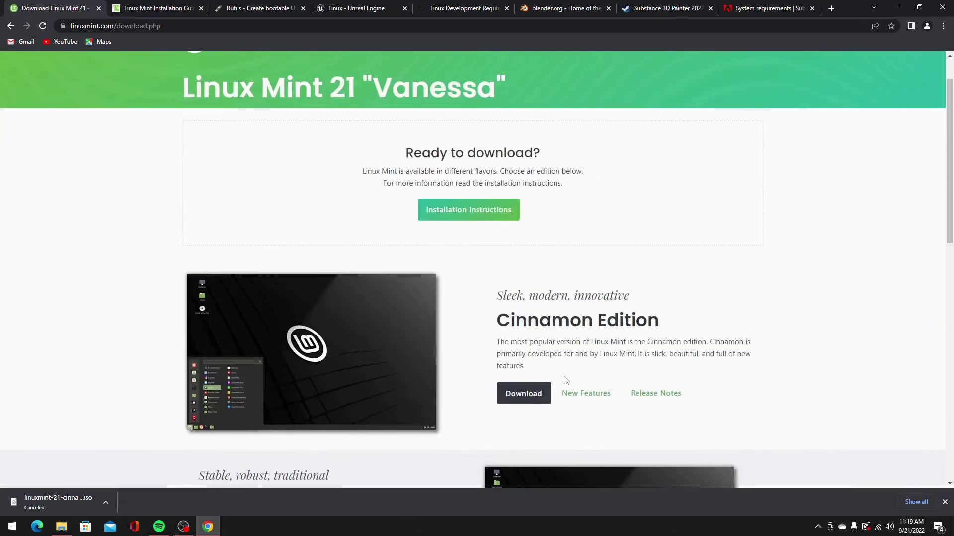
{"action": "scroll", "coordinate": [566, 365], "scroll_direction": "down", "scroll_amount": 1}
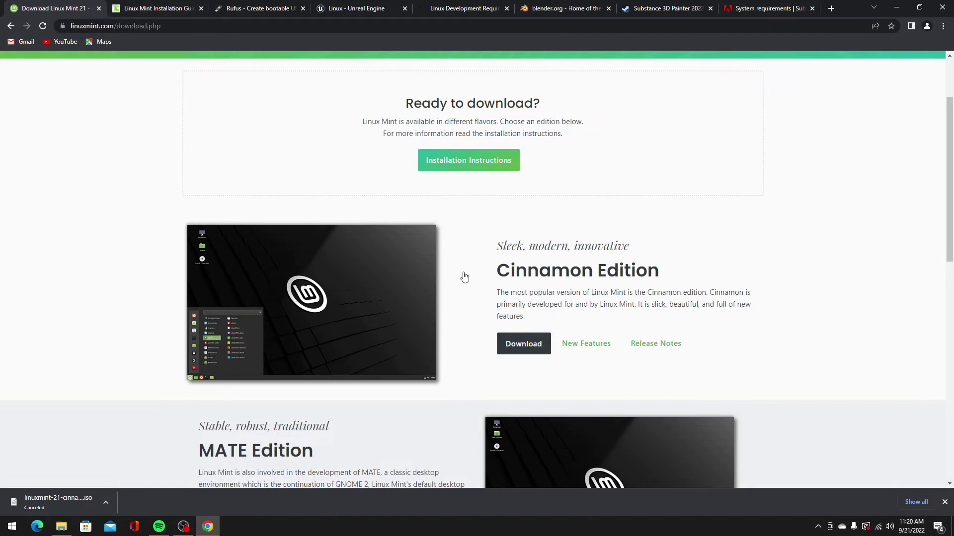
Step: Open the Cinnamon Edition download page and scroll to the USA mirror list
{"action": "left_click", "coordinate": [535, 350]}
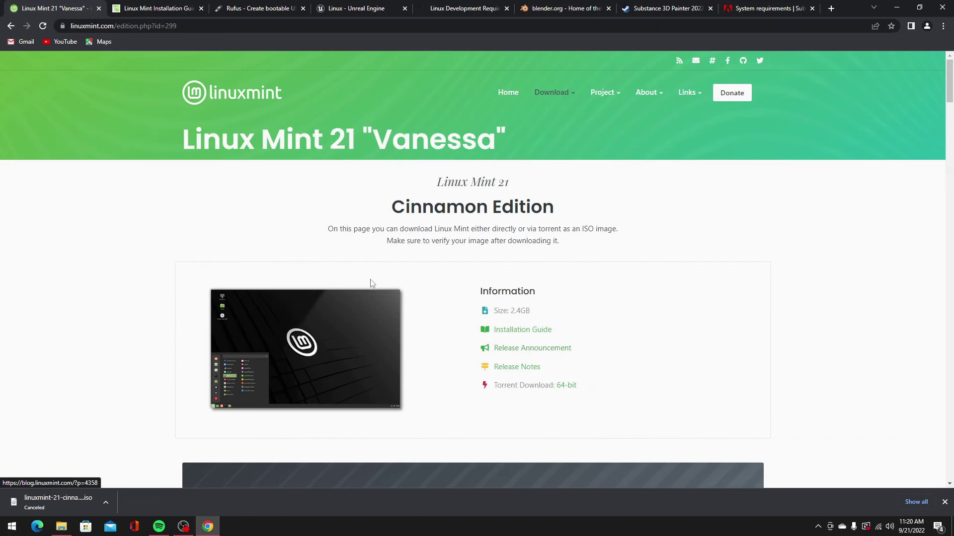
{"action": "scroll", "coordinate": [372, 281], "scroll_direction": "down", "scroll_amount": 10}
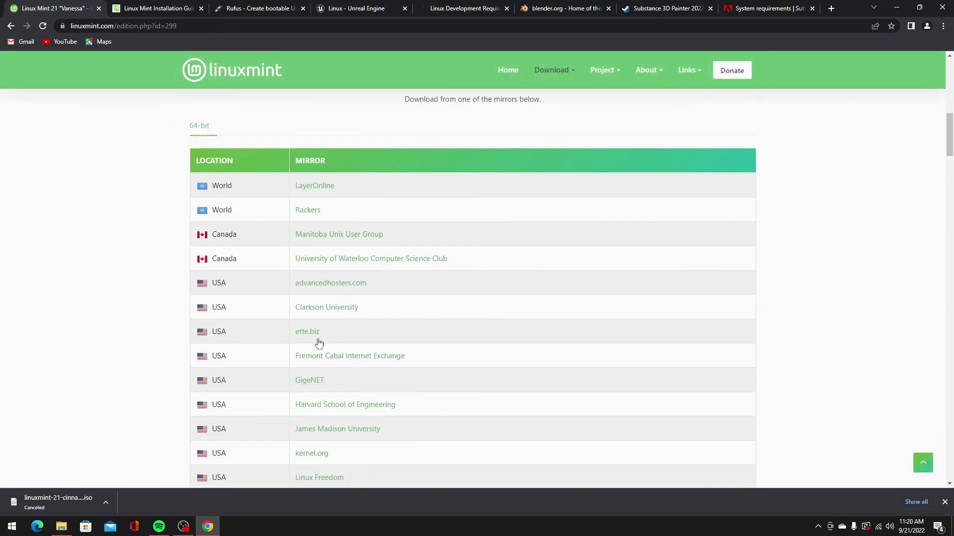
{"action": "scroll", "coordinate": [348, 209], "scroll_direction": "down", "scroll_amount": 7}
{"action": "scroll", "coordinate": [348, 211], "scroll_direction": "up", "scroll_amount": 5}
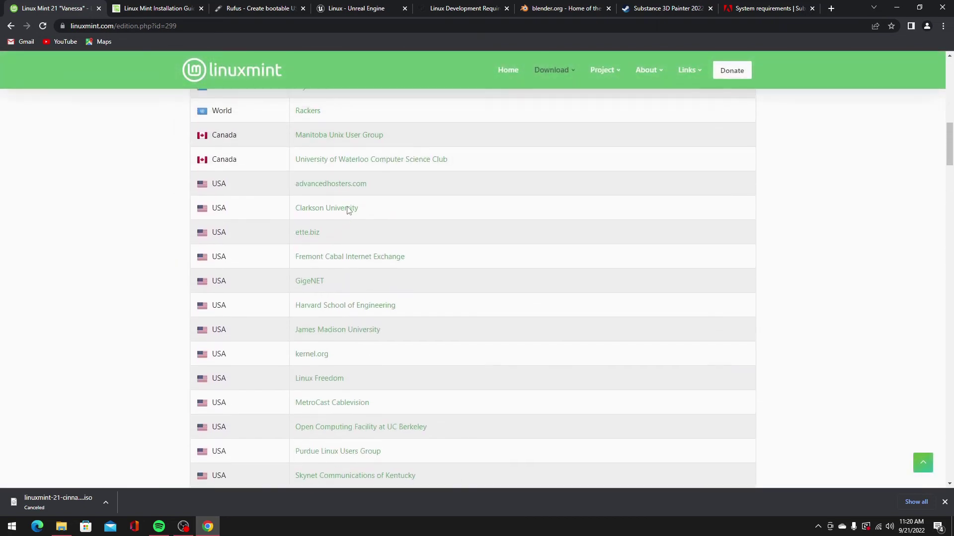
{"action": "scroll", "coordinate": [346, 209], "scroll_direction": "down", "scroll_amount": 2}
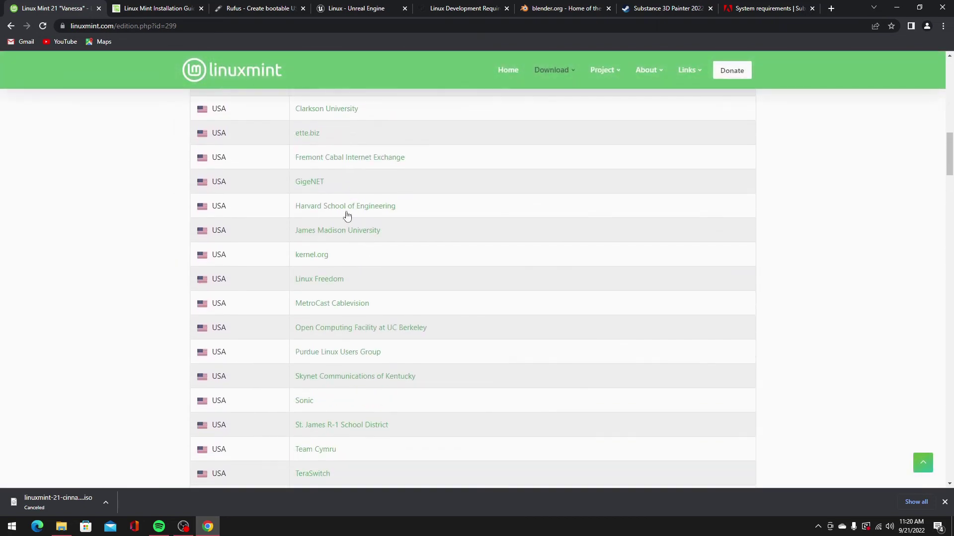
Step: After trying the MetroCast and Linux Freedom mirrors, download the ISO from the kernel.org mirror
{"action": "left_click", "coordinate": [346, 308]}
{"action": "left_click", "coordinate": [301, 286]}
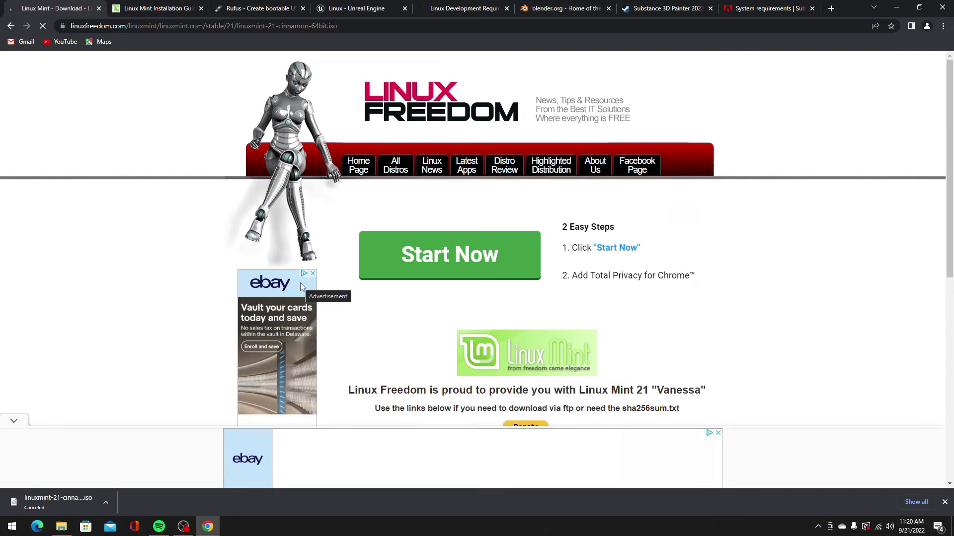
{"action": "left_click", "coordinate": [11, 25]}
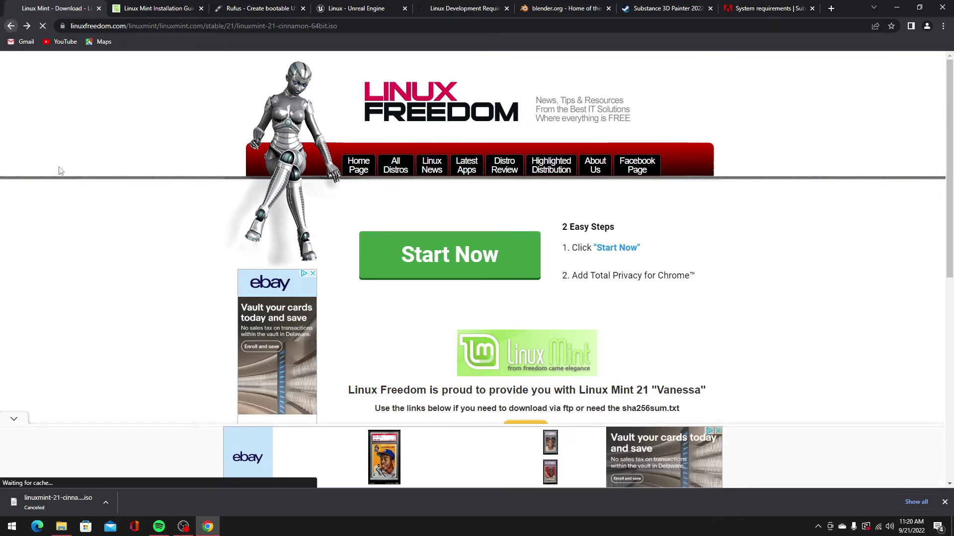
{"action": "left_click", "coordinate": [312, 259]}
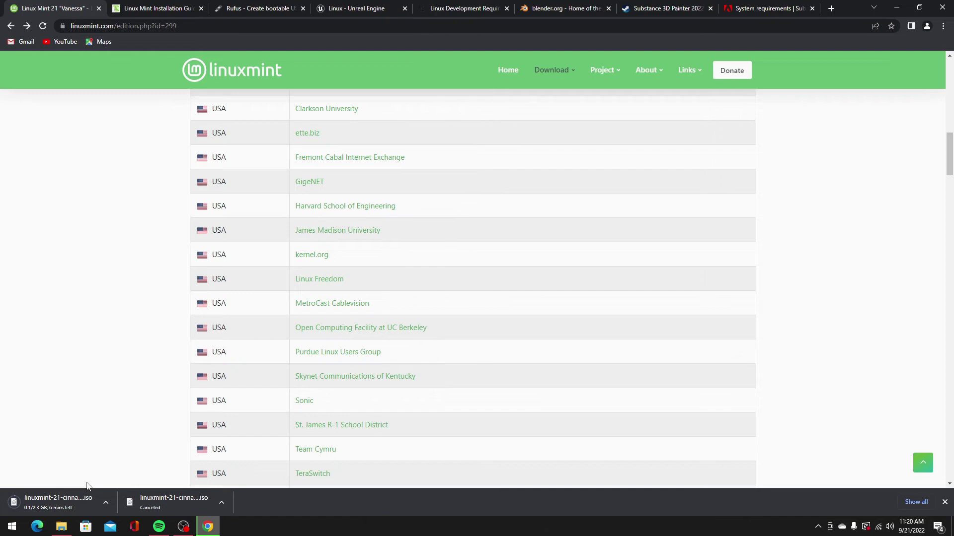
Step: On the rufus.ie site, download Rufus 3.20 from the Download section
{"action": "left_click", "coordinate": [250, 6]}
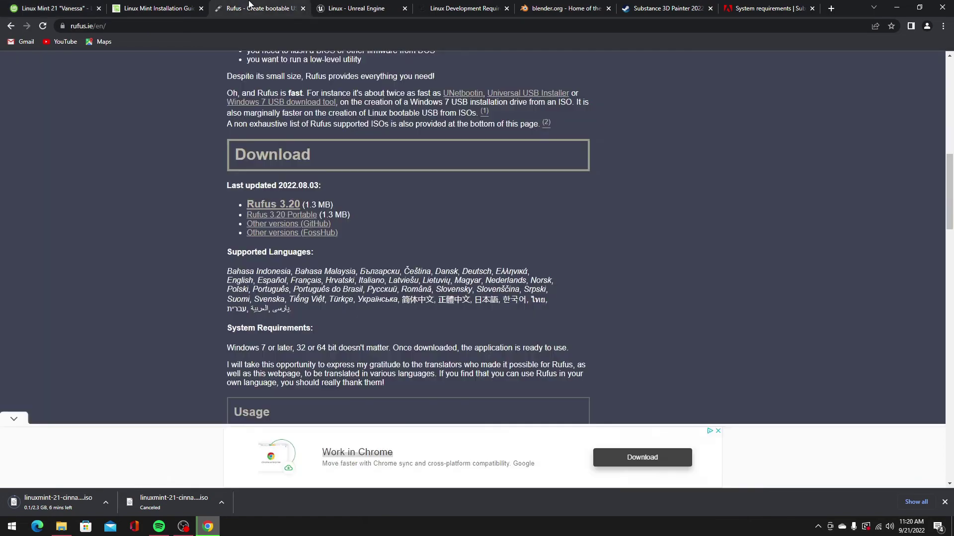
{"action": "scroll", "coordinate": [395, 240], "scroll_direction": "up", "scroll_amount": 15}
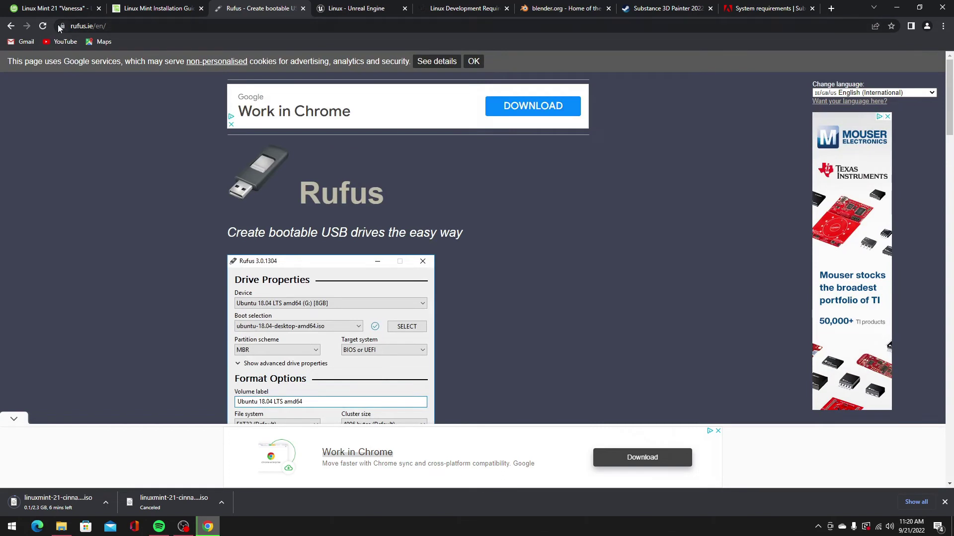
{"action": "left_click_drag", "start_coordinate": [70, 26], "coordinate": [106, 26]}
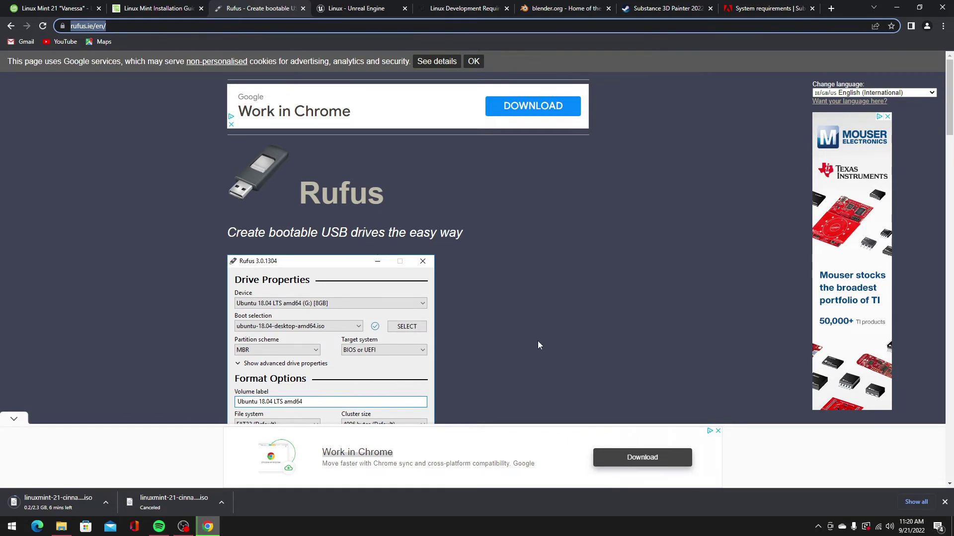
{"action": "scroll", "coordinate": [532, 248], "scroll_direction": "down", "scroll_amount": 6}
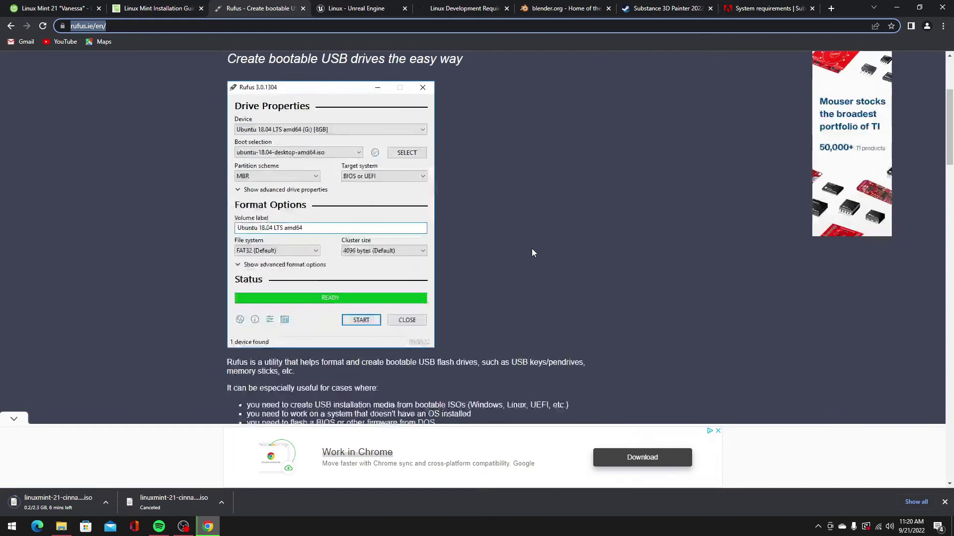
{"action": "scroll", "coordinate": [316, 245], "scroll_direction": "down", "scroll_amount": 3}
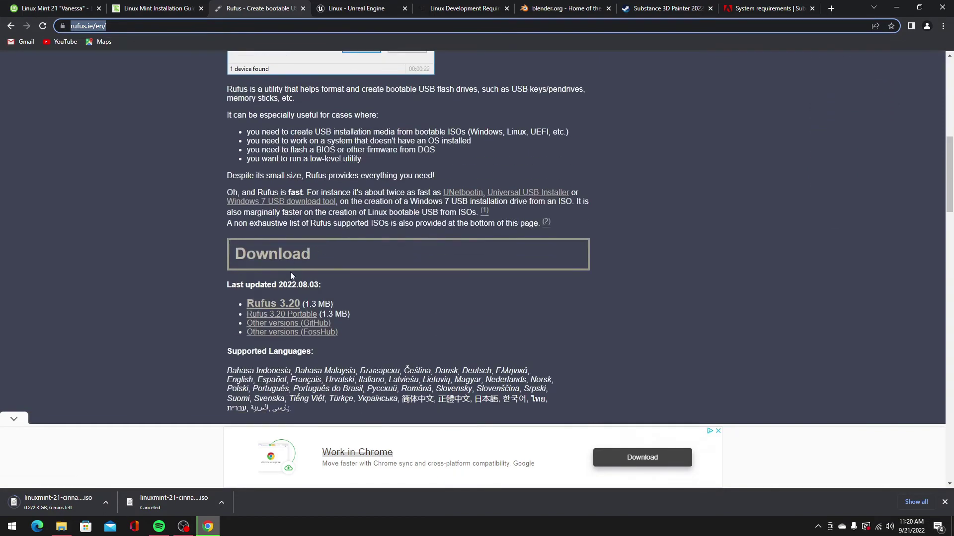
{"action": "left_click", "coordinate": [262, 309]}
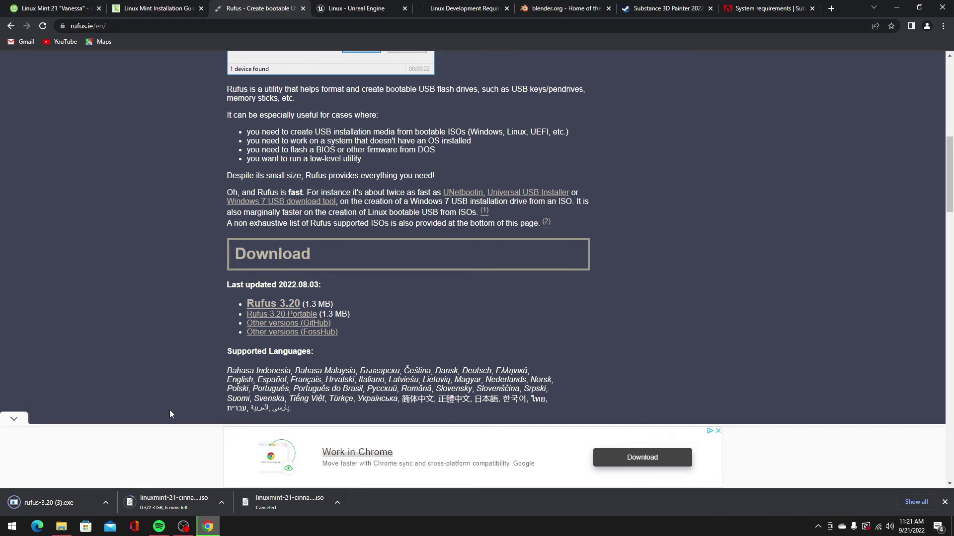
Step: Launch Rufus 3.20 and pick linuxmint-21-cinnamon-64bit.iso in the boot image file picker
{"action": "left_click", "coordinate": [40, 507]}
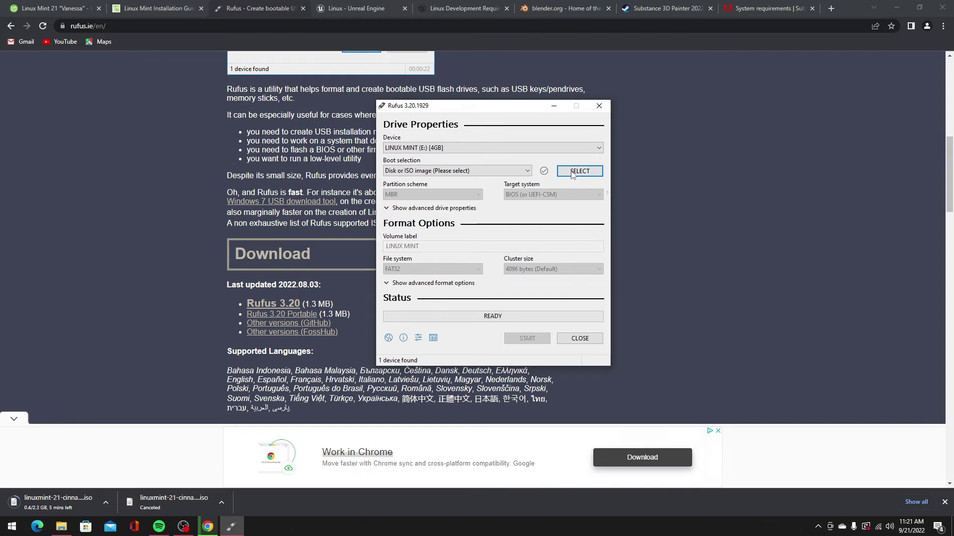
{"action": "left_click", "coordinate": [573, 175]}
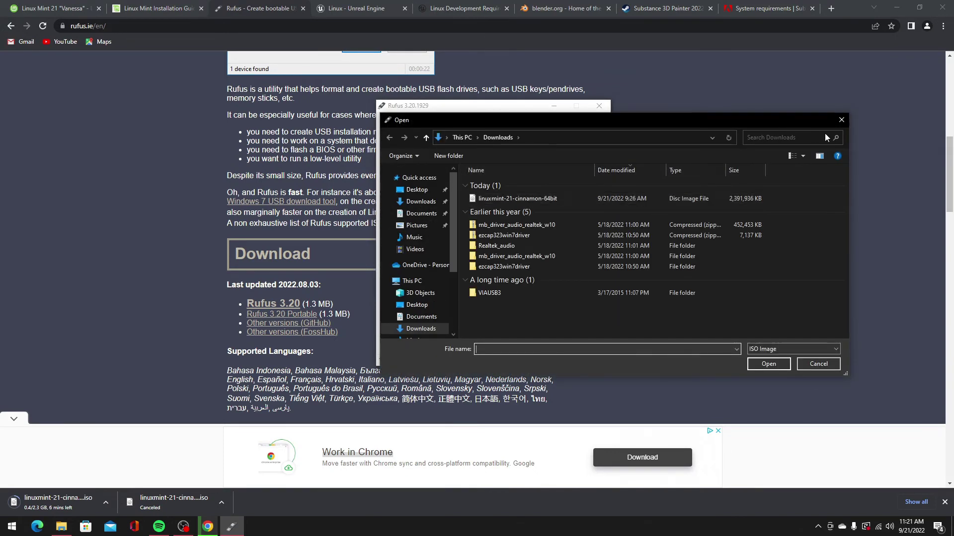
{"action": "left_click", "coordinate": [842, 119]}
{"action": "left_click", "coordinate": [570, 172]}
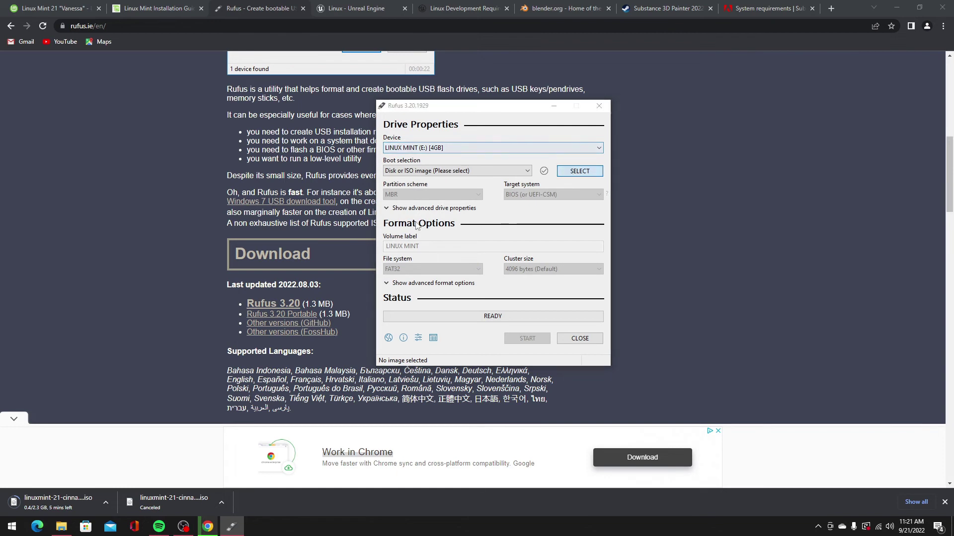
{"action": "left_click", "coordinate": [517, 198]}
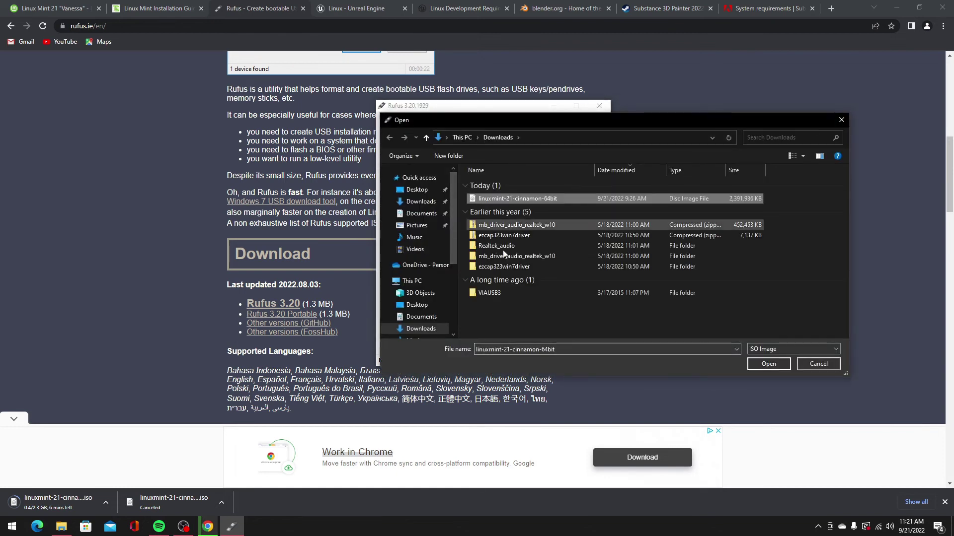
{"action": "left_click", "coordinate": [516, 199]}
{"action": "key", "text": "Escape"}
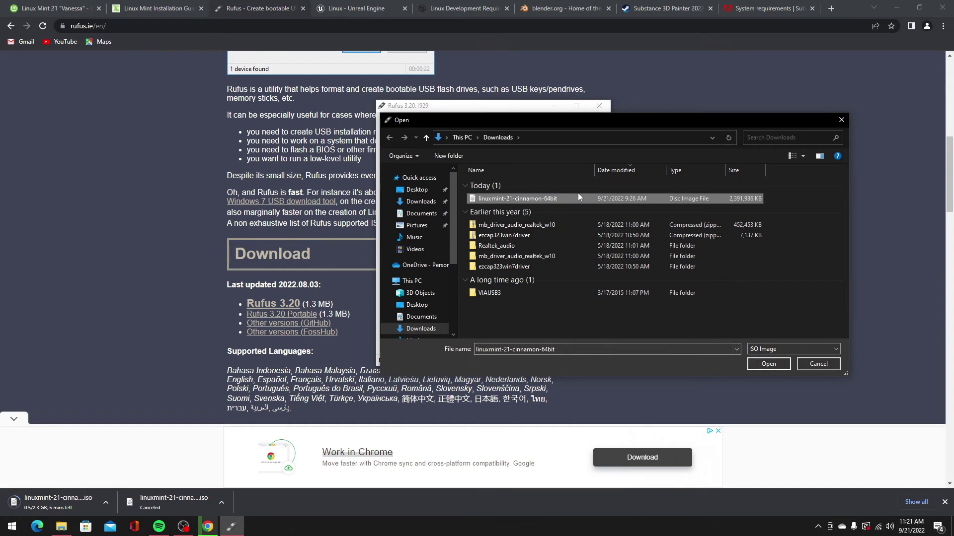
Step: Cancel the duplicate ISO download and load the chosen ISO as Rufus's boot image
{"action": "left_click", "coordinate": [108, 502]}
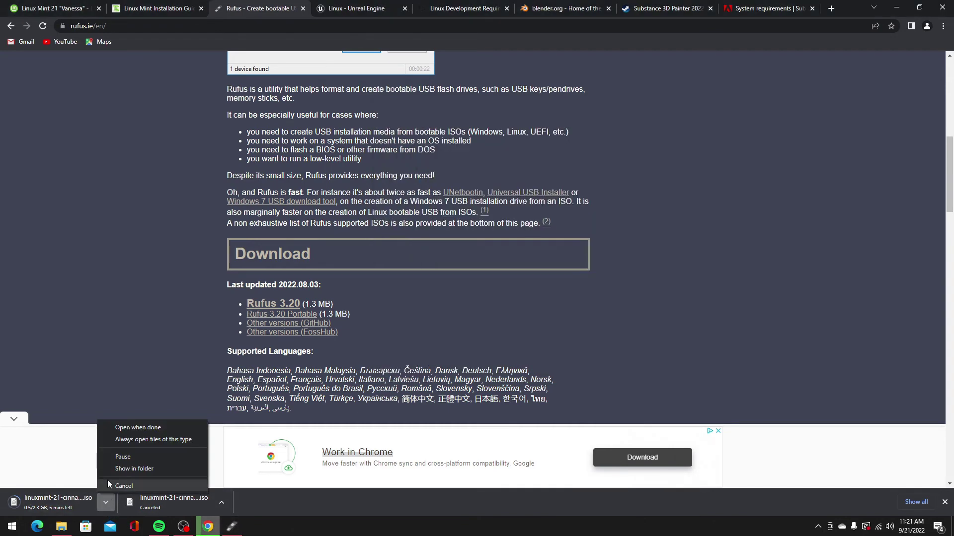
{"action": "left_click", "coordinate": [110, 483]}
{"action": "left_click", "coordinate": [232, 527]}
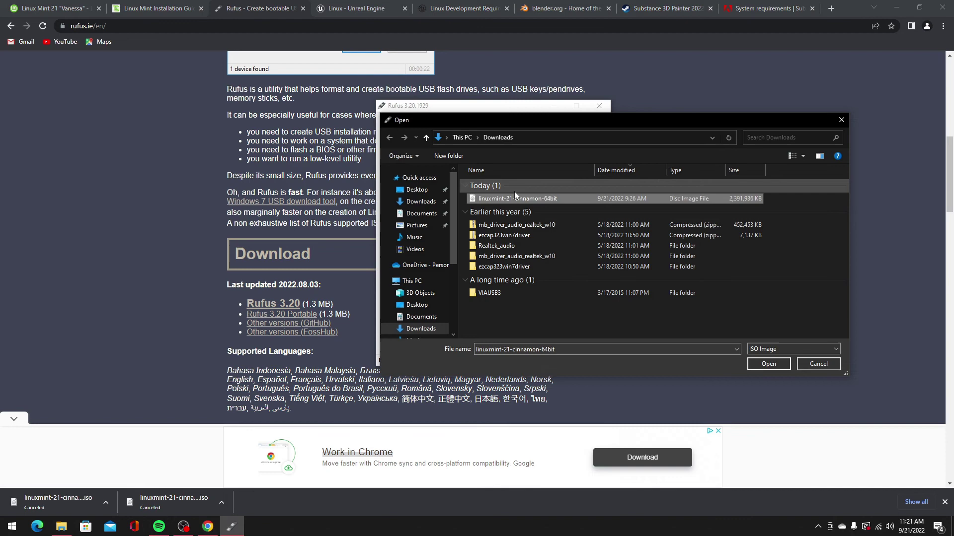
{"action": "left_click", "coordinate": [769, 364]}
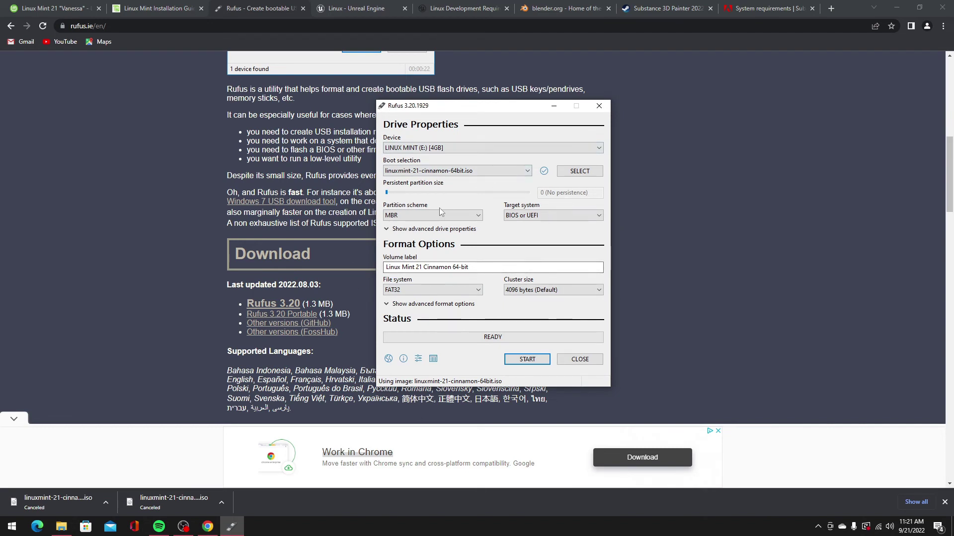
Step: Write the ISO to the 4 GB drive in ISO Image mode, accepting data erasure, then close Rufus
{"action": "left_click", "coordinate": [529, 360]}
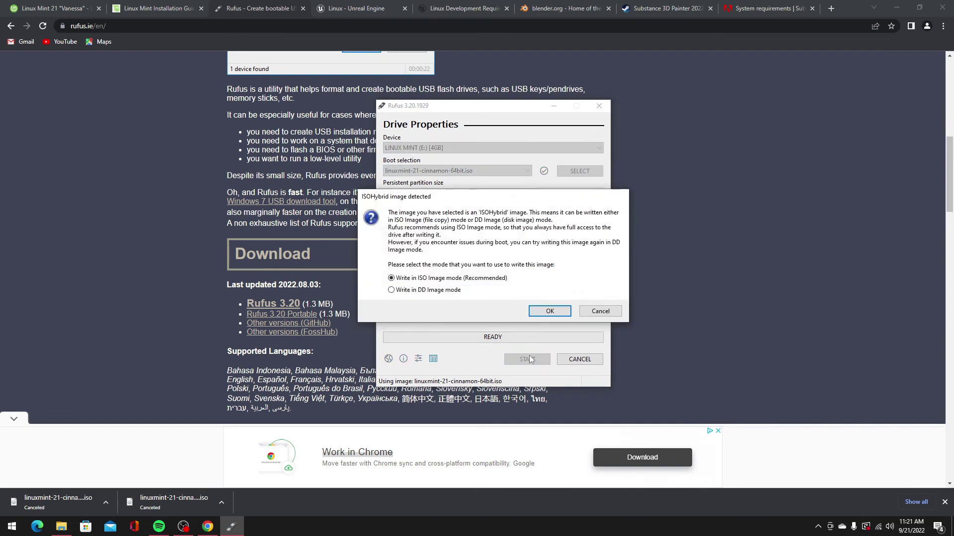
{"action": "left_click", "coordinate": [549, 311]}
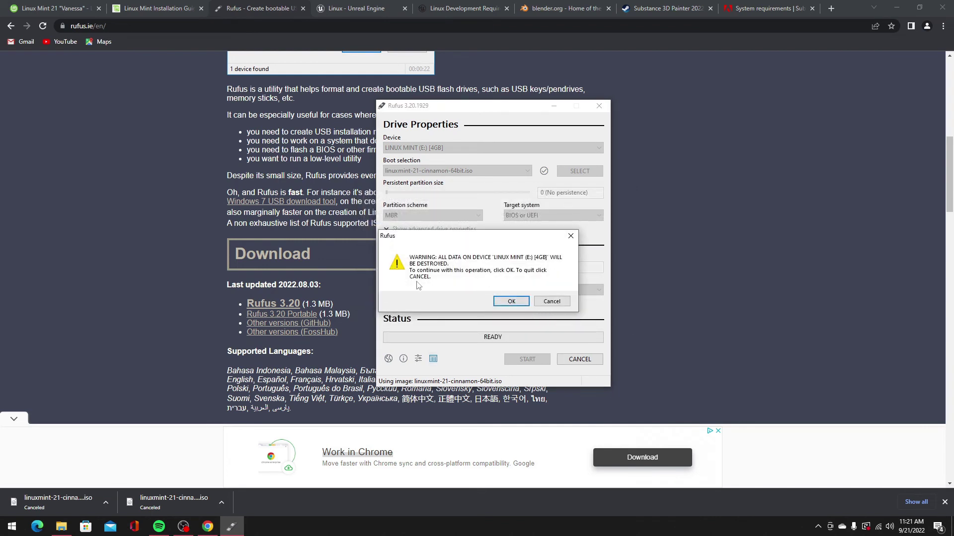
{"action": "left_click", "coordinate": [511, 301]}
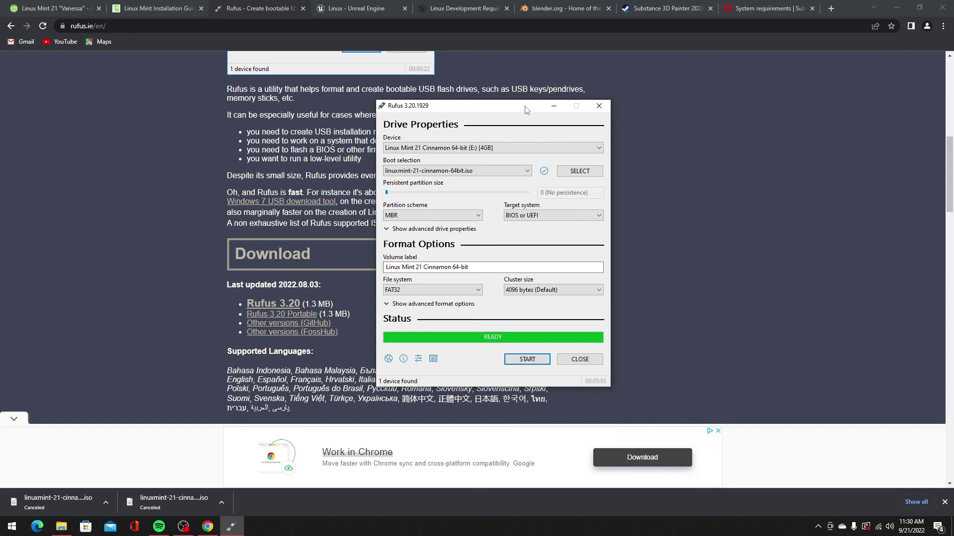
{"action": "left_click", "coordinate": [577, 366]}
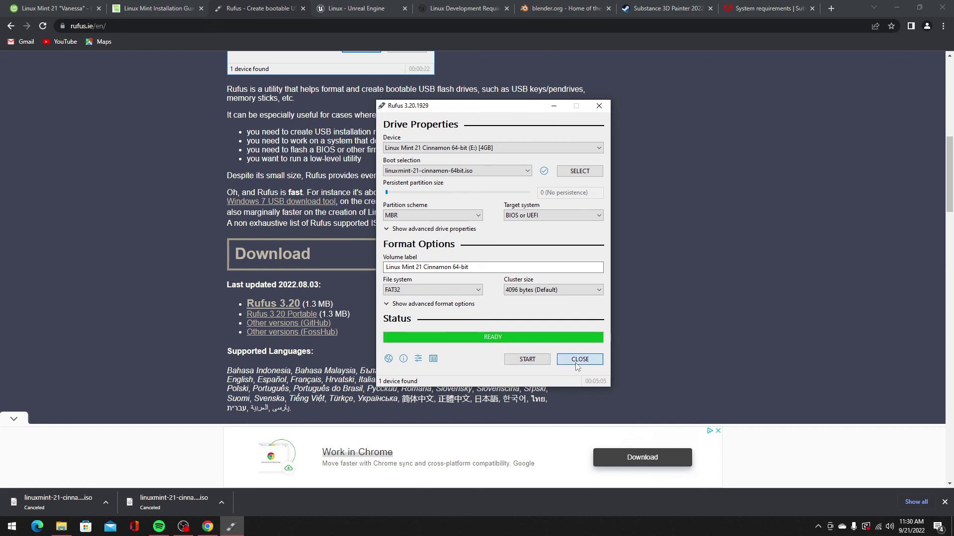